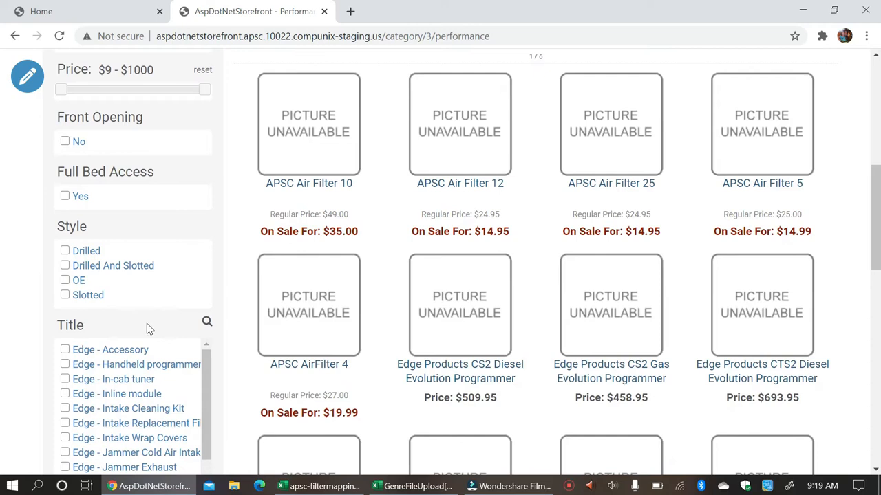
# Step: Try the Full Bed Access filter on the Performance products, clear it, and filter by the title Edge - Accessory instead
pyautogui.click(64, 198)
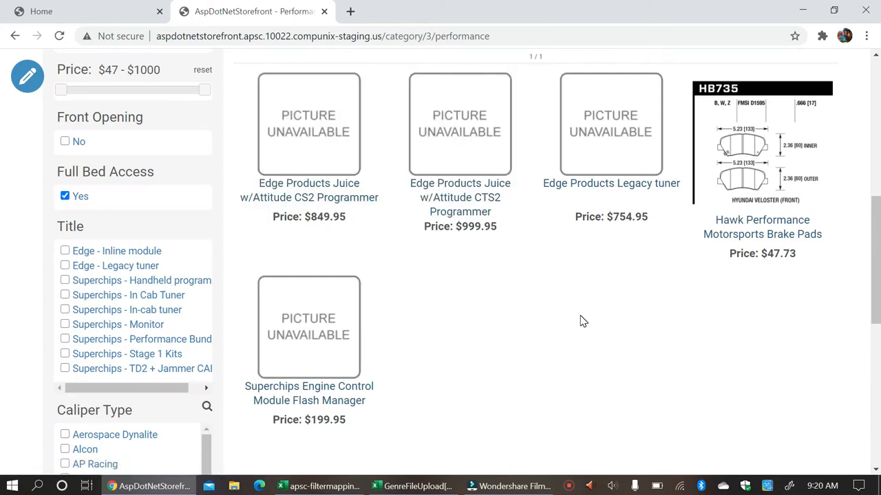
pyautogui.click(66, 196)
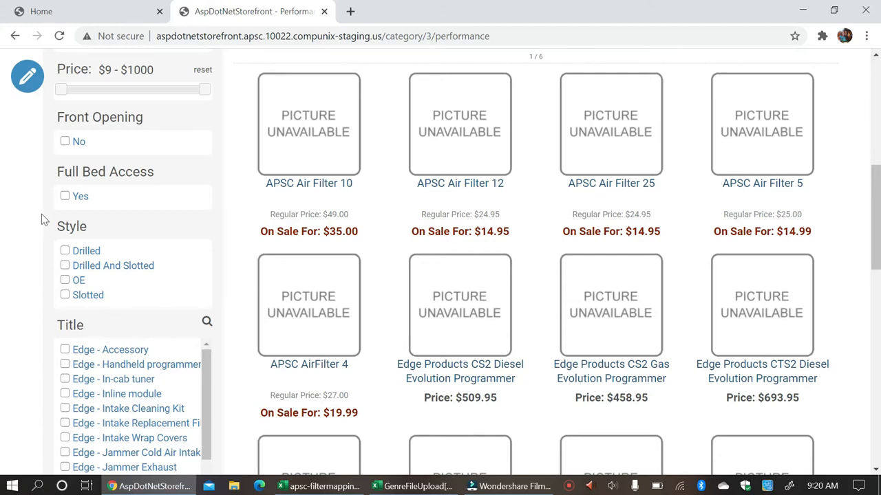
pyautogui.click(64, 349)
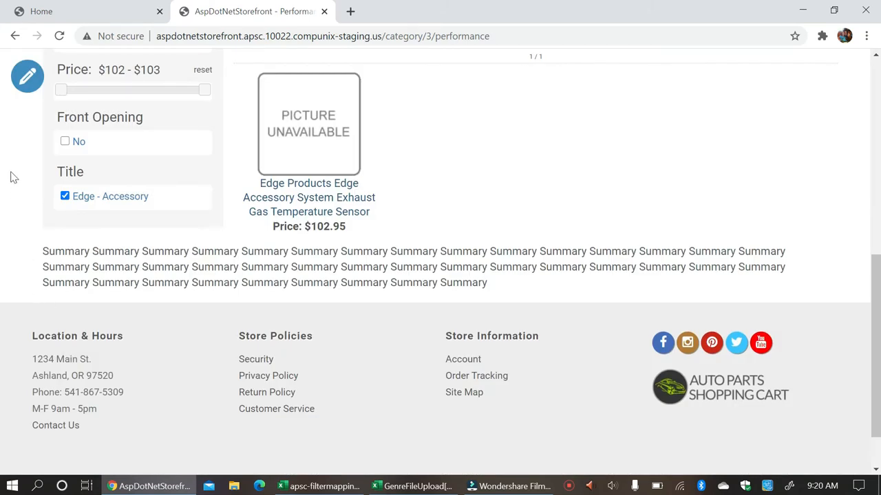
# Step: Open the storefront's product page for the manufacturer Cali Off-Road
pyautogui.scroll(2, 21, 77)
pyautogui.scroll(5, 21, 77)
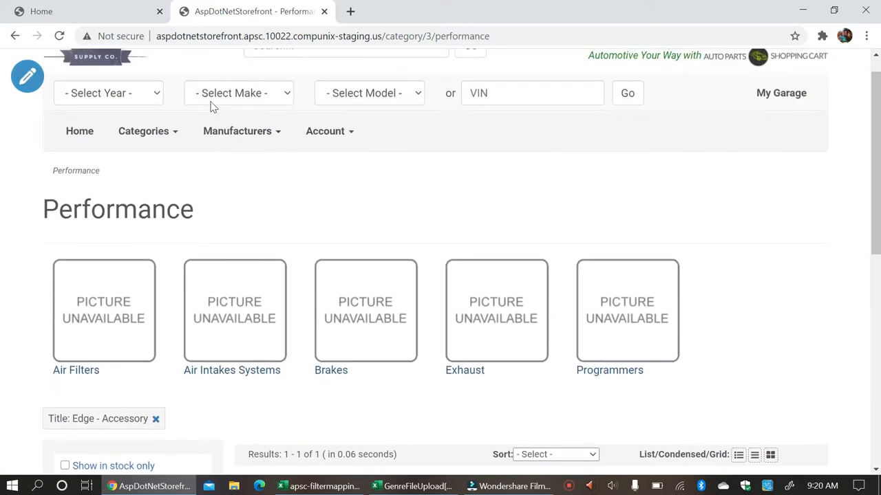
pyautogui.click(228, 130)
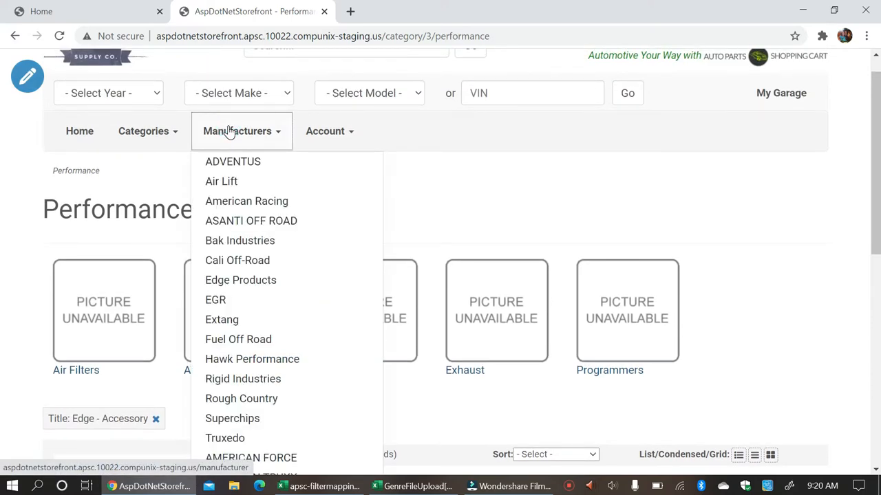
pyautogui.click(213, 260)
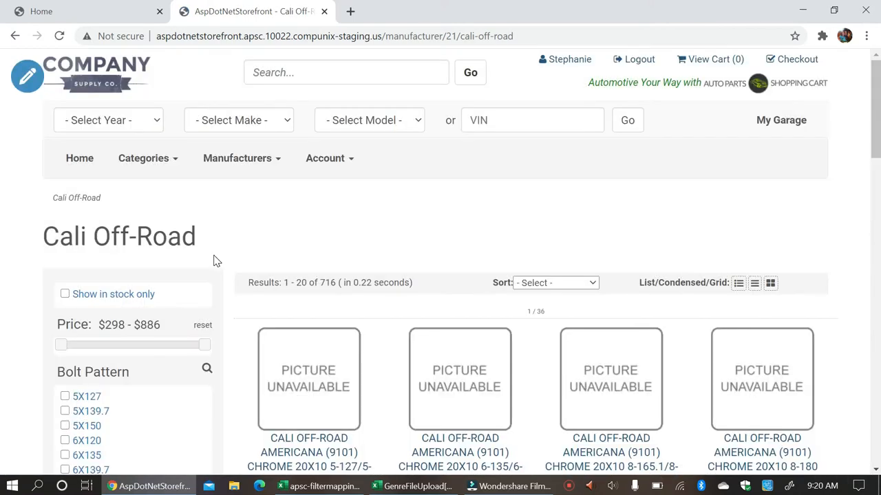
# Step: Filter the Cali Off-Road products by the color BRUSHED & CLEAR COATED and wheel width 10
pyautogui.scroll(-3, 213, 260)
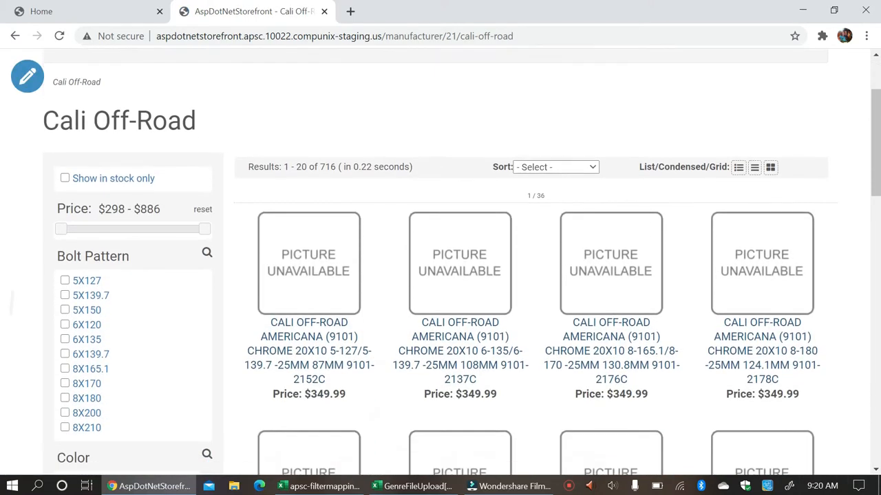
pyautogui.scroll(-1, 468, 262)
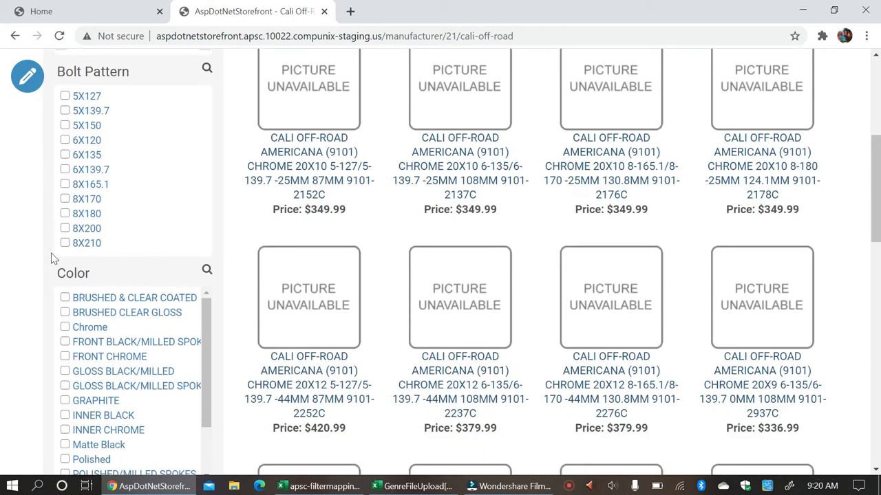
pyautogui.click(65, 298)
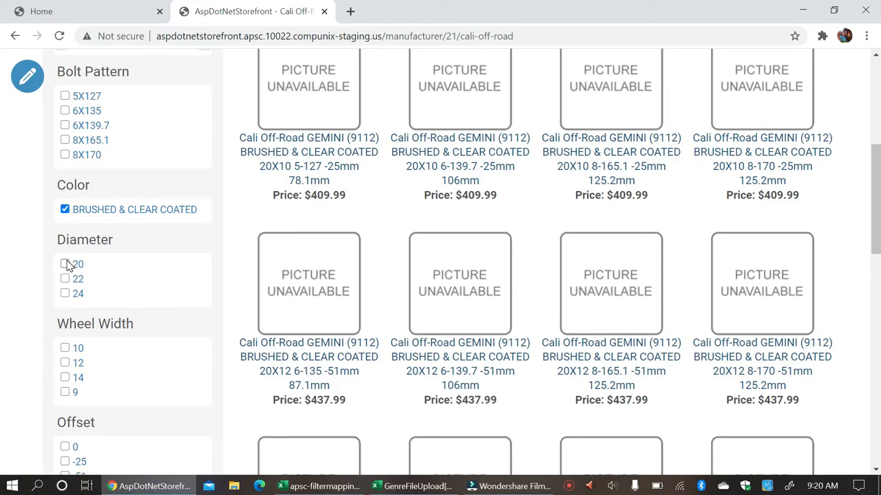
pyautogui.click(65, 348)
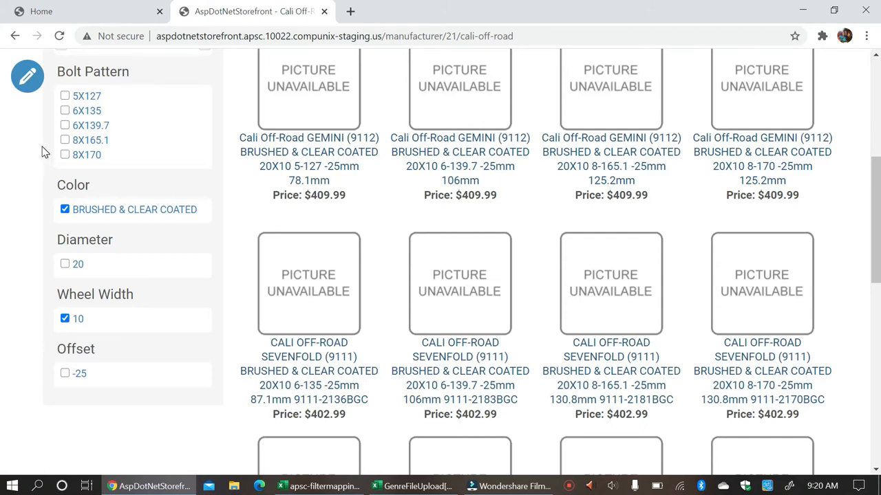
# Step: Narrow the price filter to $402 - $418 and look through the matching wheels
pyautogui.scroll(2, 68, 107)
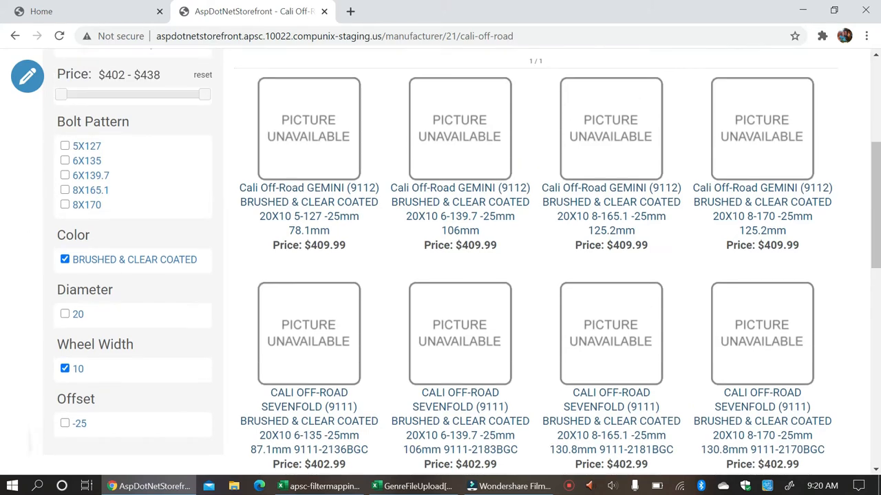
pyautogui.moveTo(205, 138); pyautogui.dragTo(126, 143)
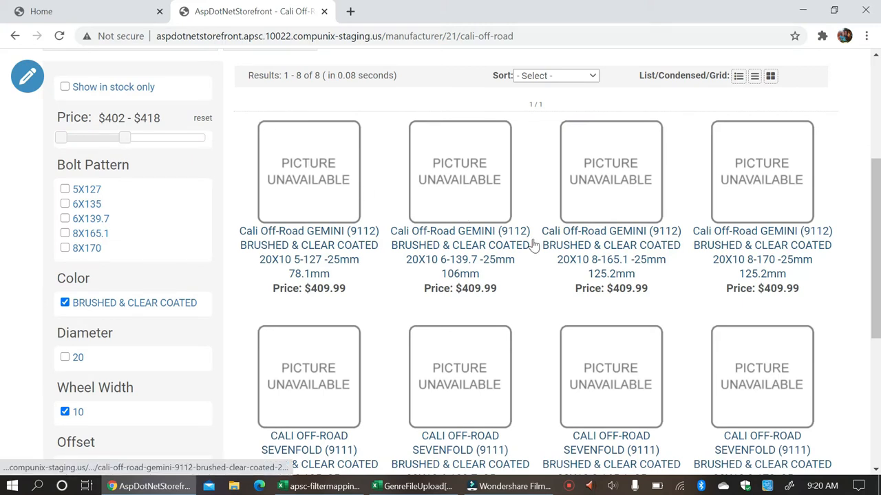
pyautogui.scroll(-3, 530, 244)
pyautogui.scroll(4, 441, 261)
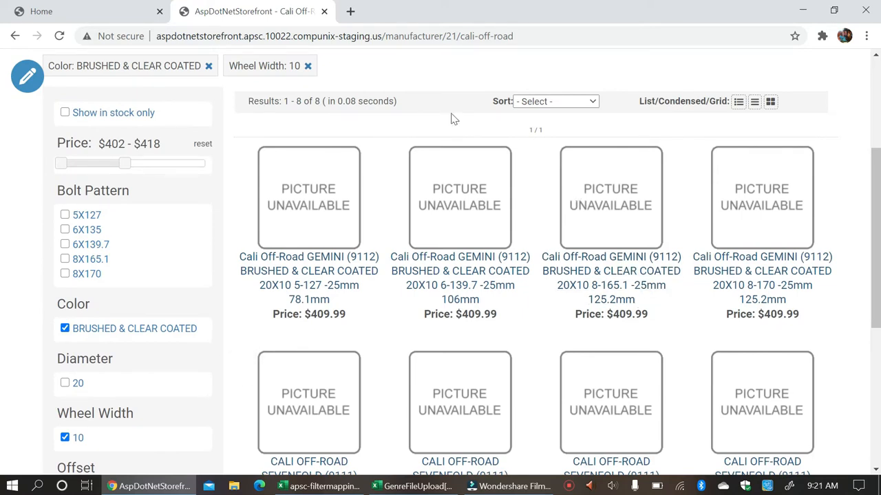
# Step: Switch to the store's admin dashboard, dismiss the issues notice, and open the Product Attributes/Filters page
pyautogui.click(94, 20)
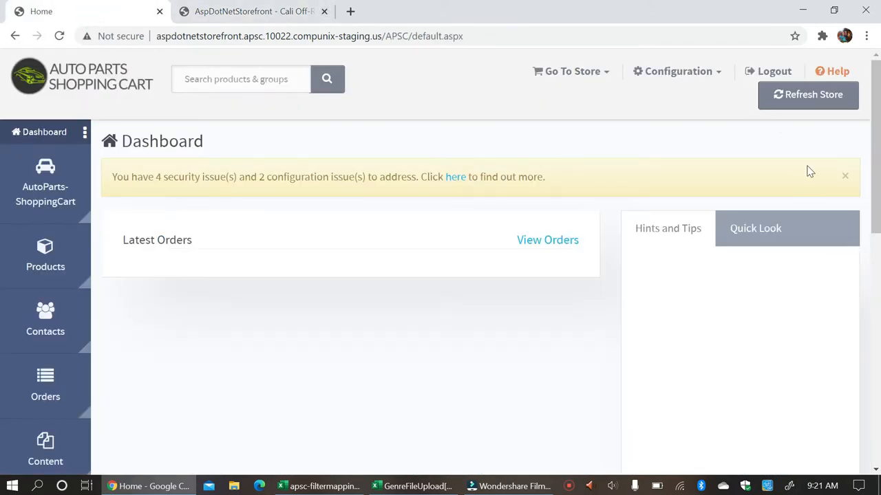
pyautogui.click(843, 177)
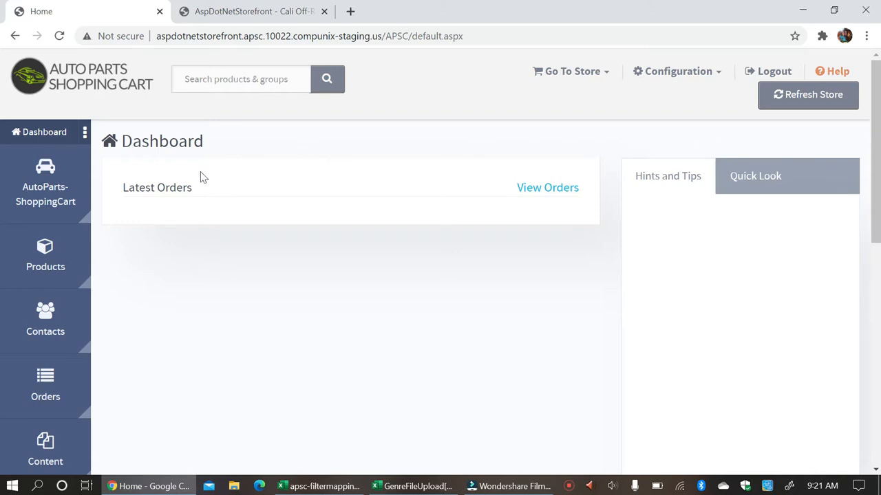
pyautogui.click(57, 199)
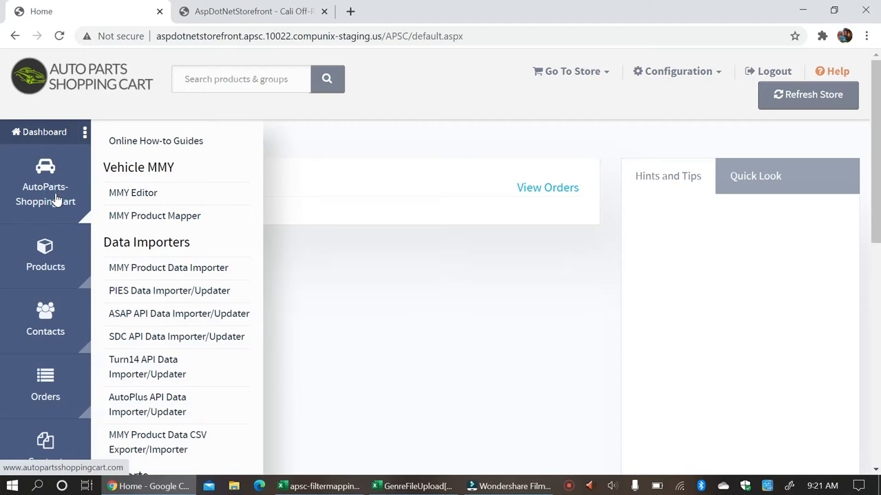
pyautogui.scroll(-3, 56, 200)
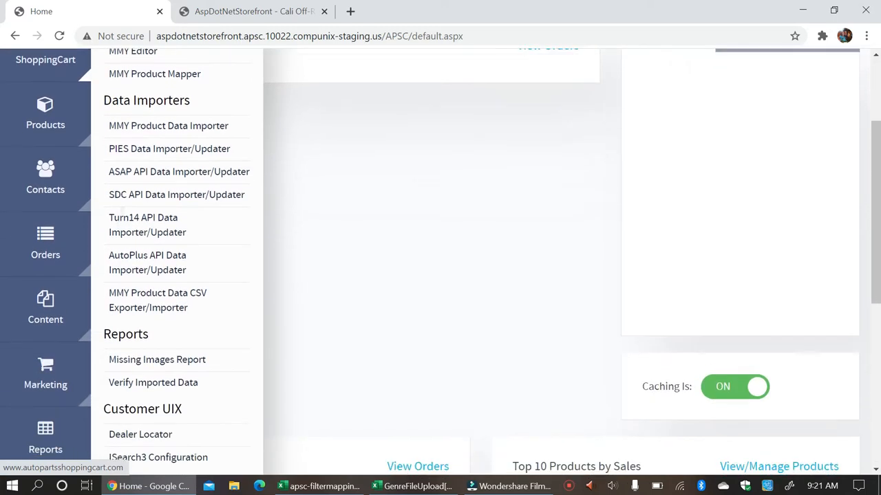
pyautogui.scroll(-2, 57, 200)
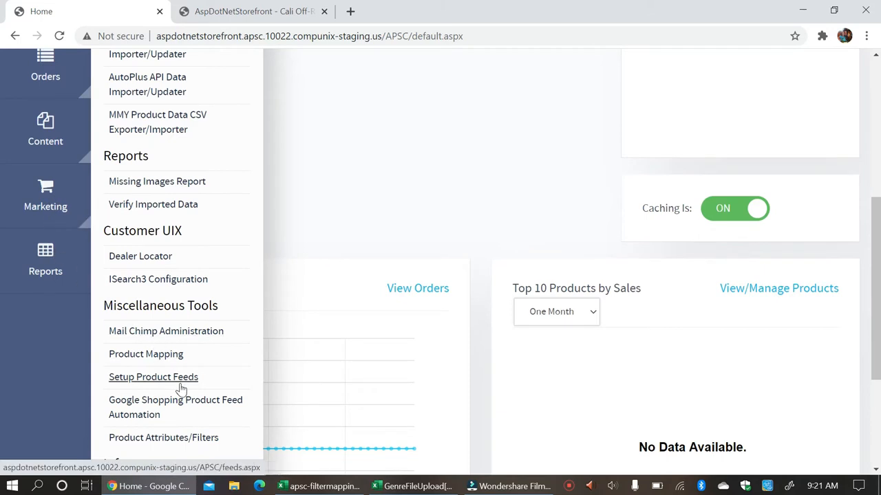
pyautogui.click(183, 439)
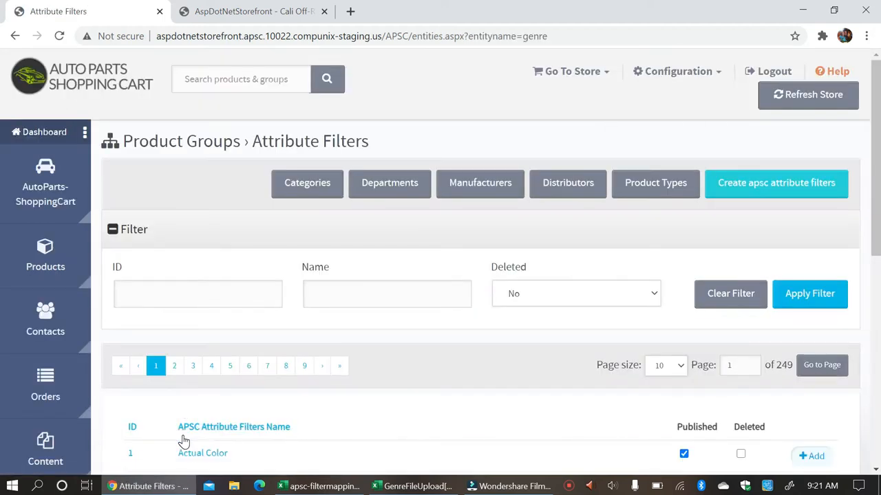
# Step: Create a published attribute filter named Material with no parent, save it, and return to the attribute filter list
pyautogui.scroll(-2, 183, 440)
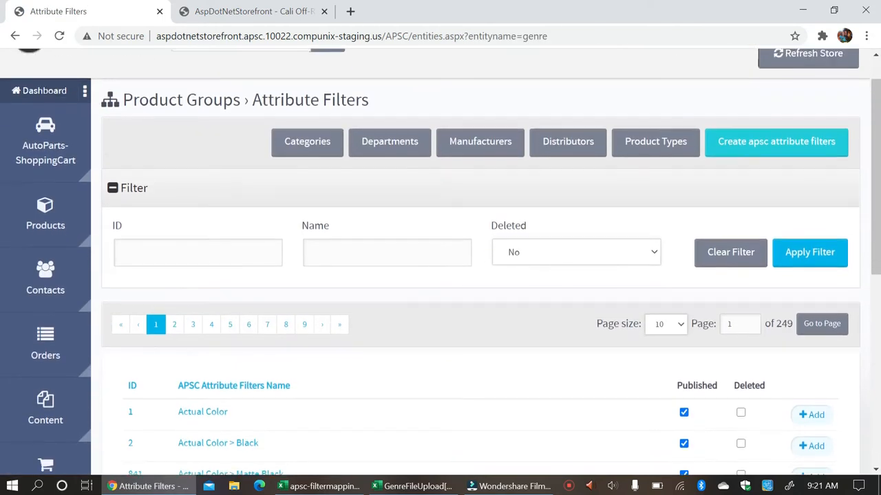
pyautogui.scroll(-1, 440, 261)
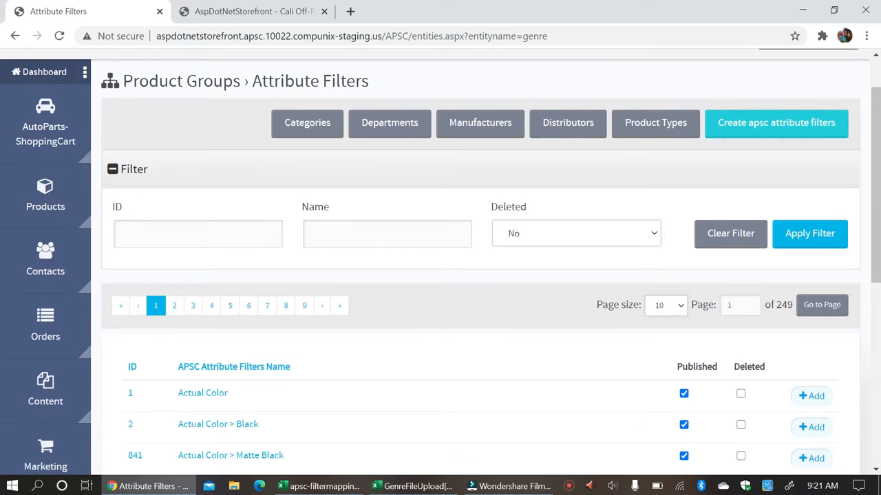
pyautogui.click(738, 122)
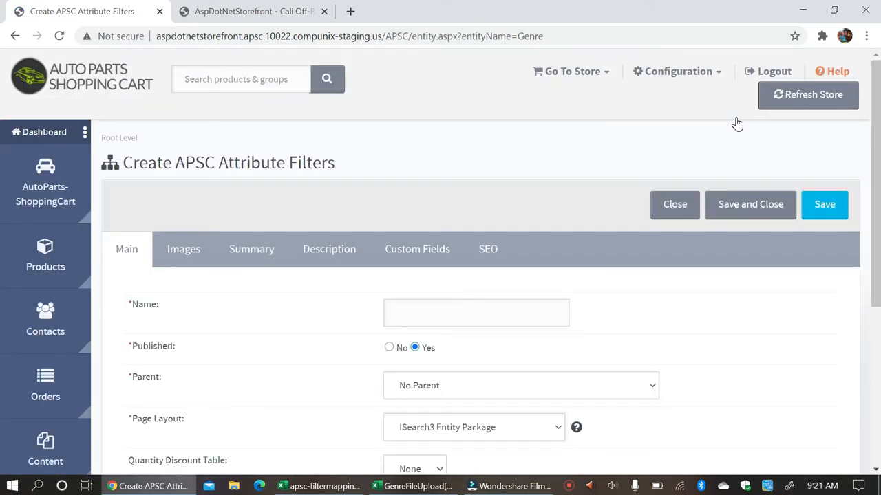
pyautogui.scroll(-3, 736, 122)
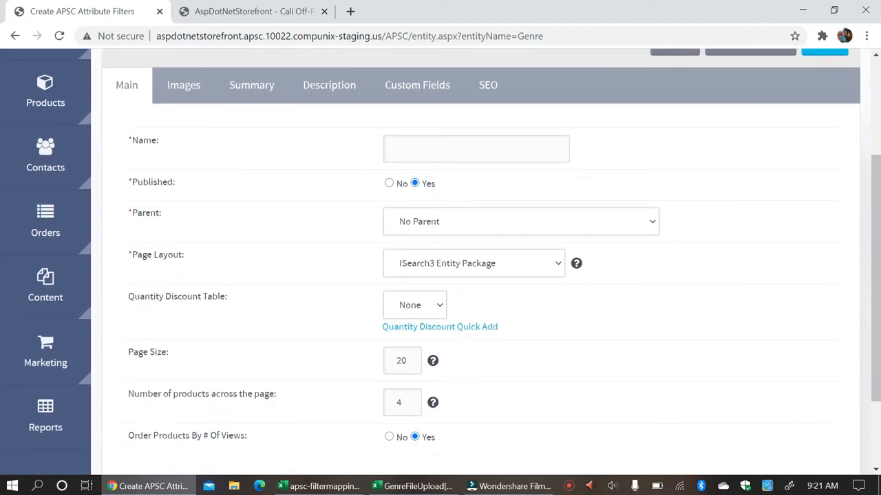
pyautogui.click(488, 148)
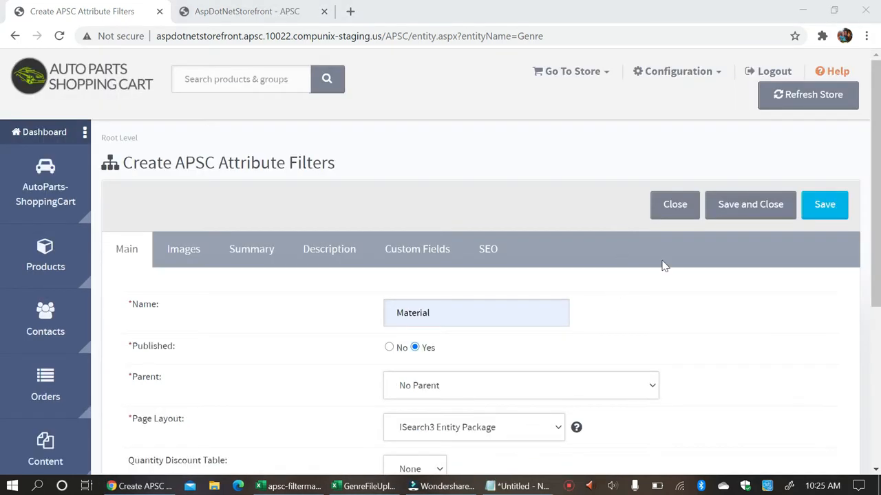
pyautogui.click(733, 210)
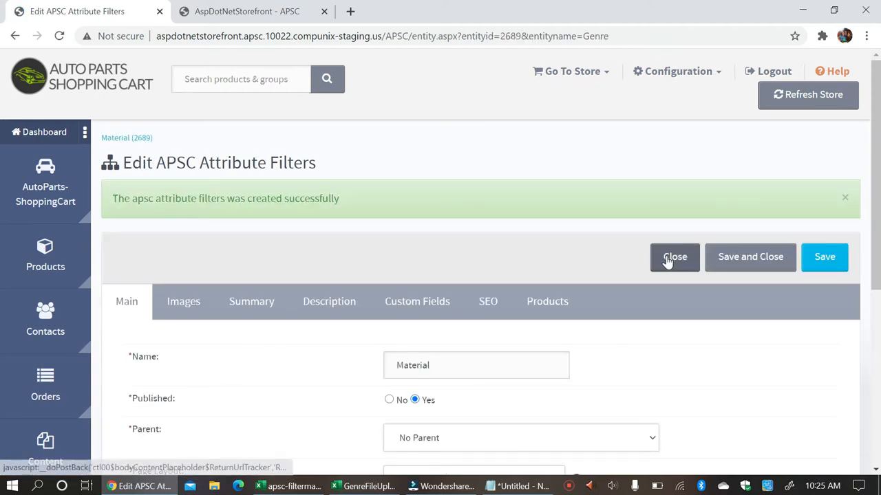
pyautogui.click(667, 258)
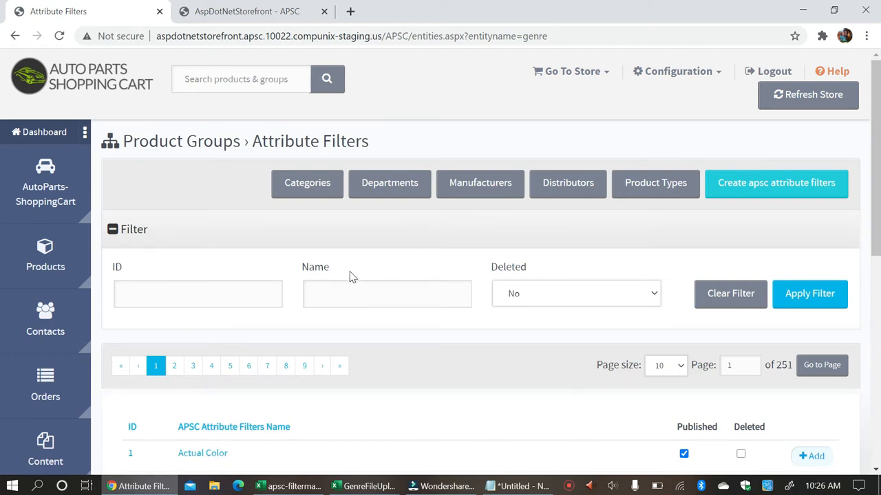
# Step: Create and save an attribute filter named Paper with Material (Id: 2683) as its parent
pyautogui.click(750, 189)
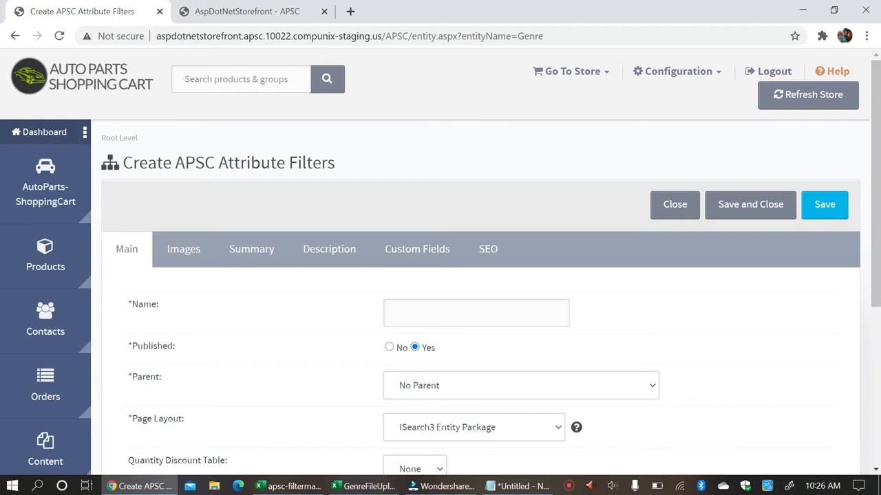
pyautogui.click(481, 312)
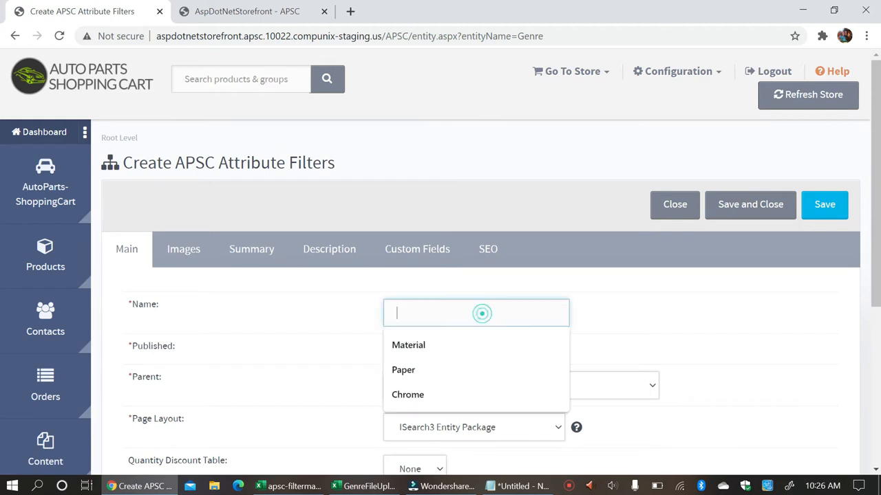
pyautogui.click(403, 370)
pyautogui.click(463, 389)
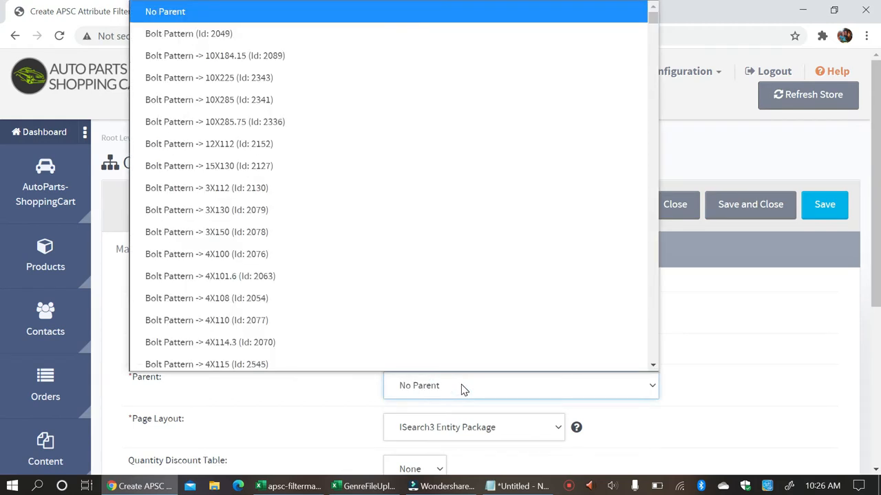
pyautogui.press('m')
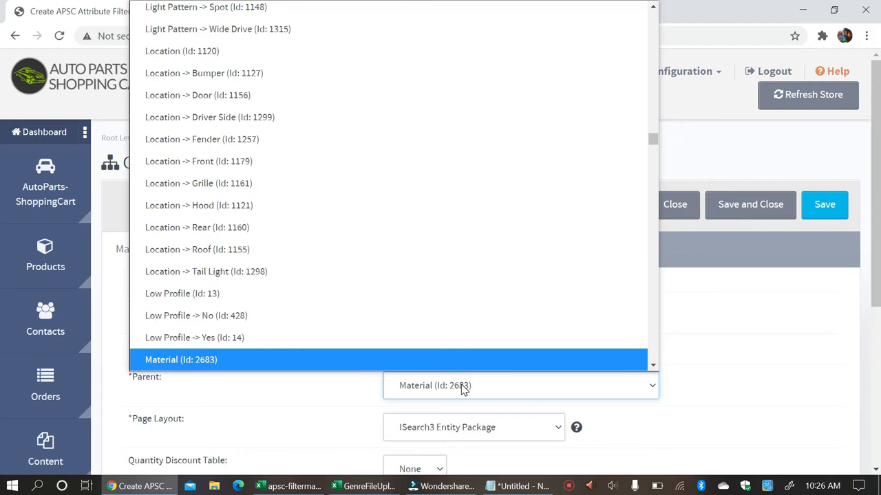
pyautogui.press('Return')
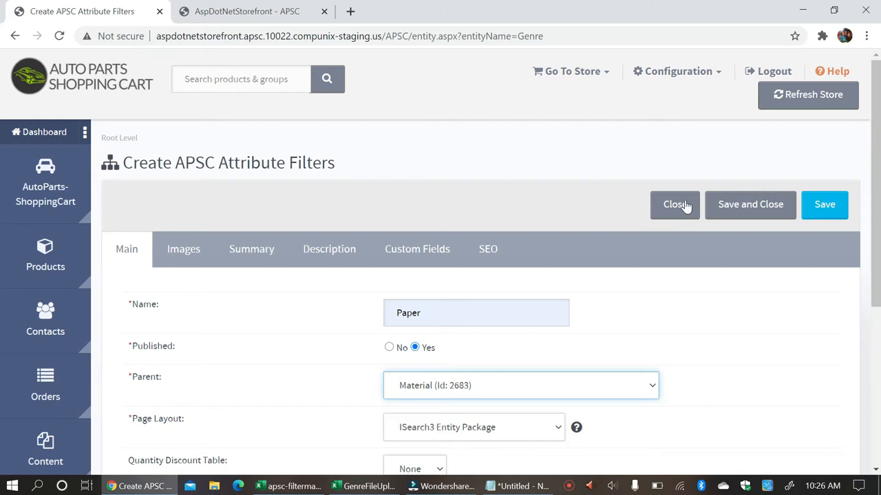
pyautogui.click(828, 208)
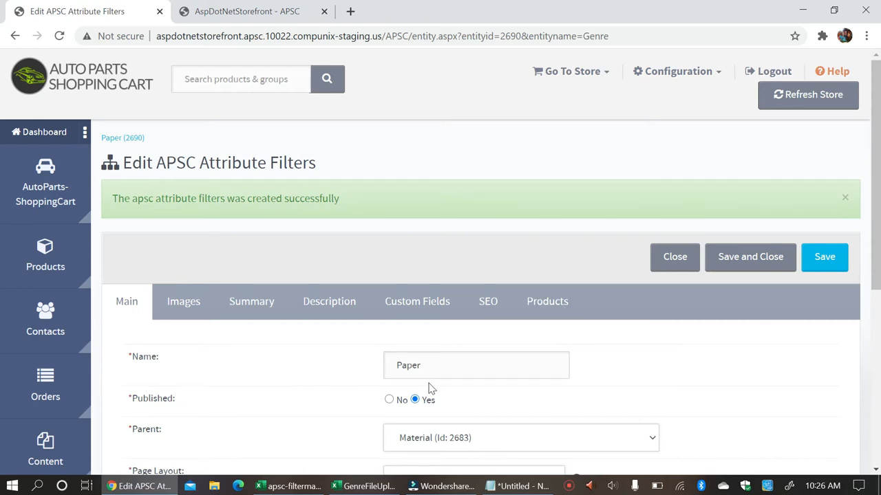
# Step: Rename the Paper attribute filter to Chrome, save it, and return to the attribute filter list
pyautogui.doubleClick(438, 365)
pyautogui.write('C')
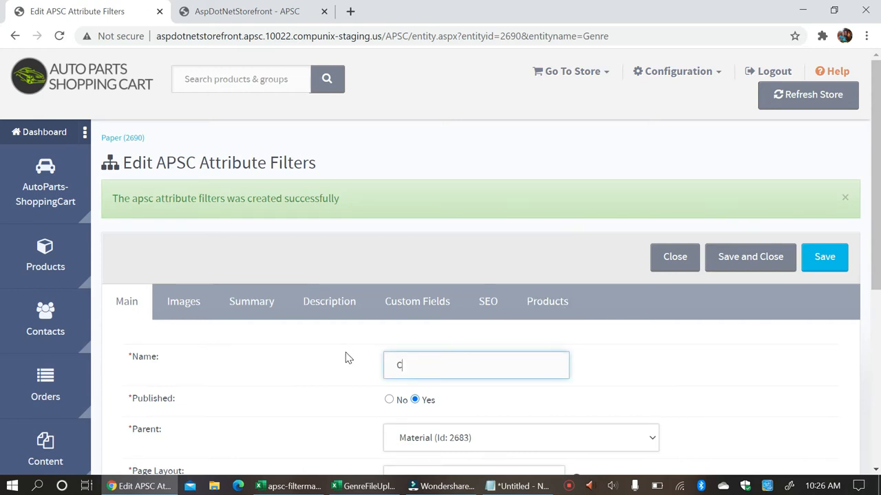
pyautogui.write('hrome')
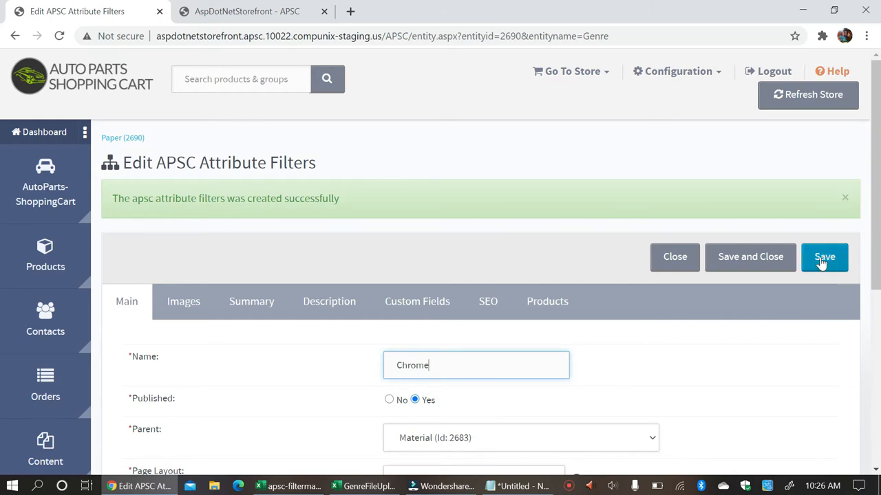
pyautogui.click(748, 267)
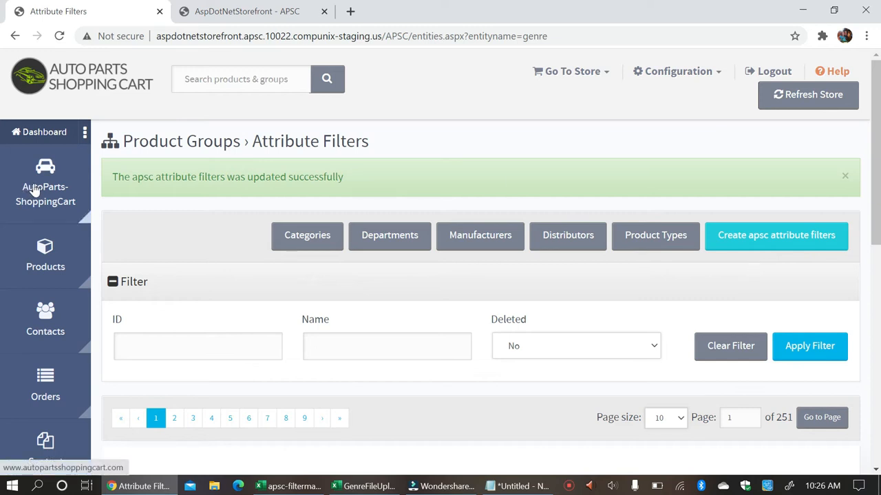
# Step: Open the MMY Product Data Importer page and go to its Bulk Create Category Trees section
pyautogui.click(35, 187)
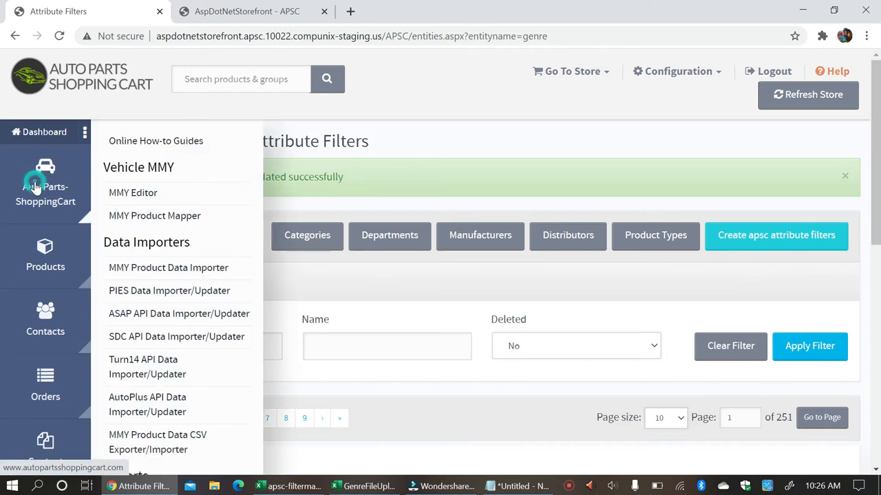
pyautogui.click(192, 271)
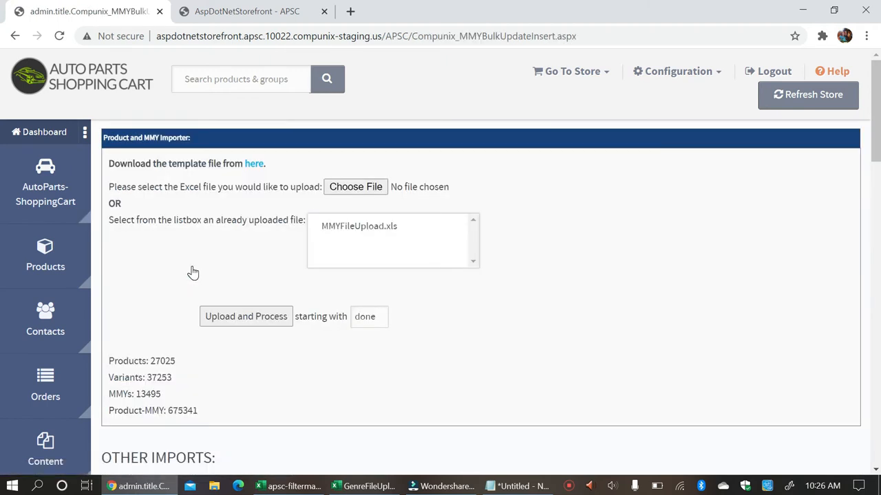
pyautogui.scroll(-5, 192, 274)
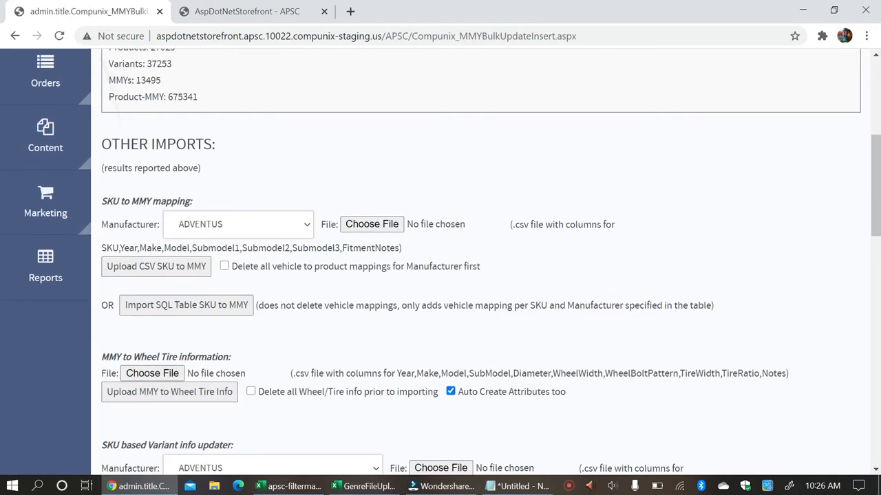
pyautogui.scroll(-5, 440, 261)
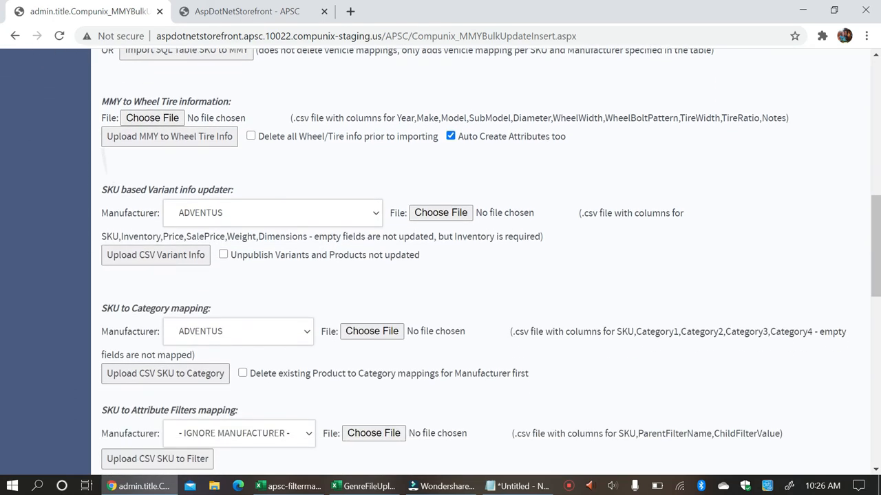
pyautogui.scroll(-8, 440, 261)
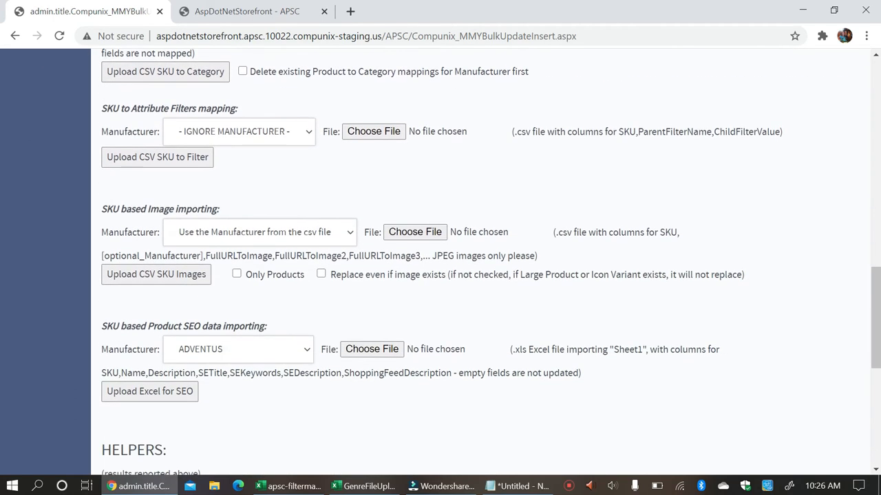
pyautogui.scroll(-2, 441, 261)
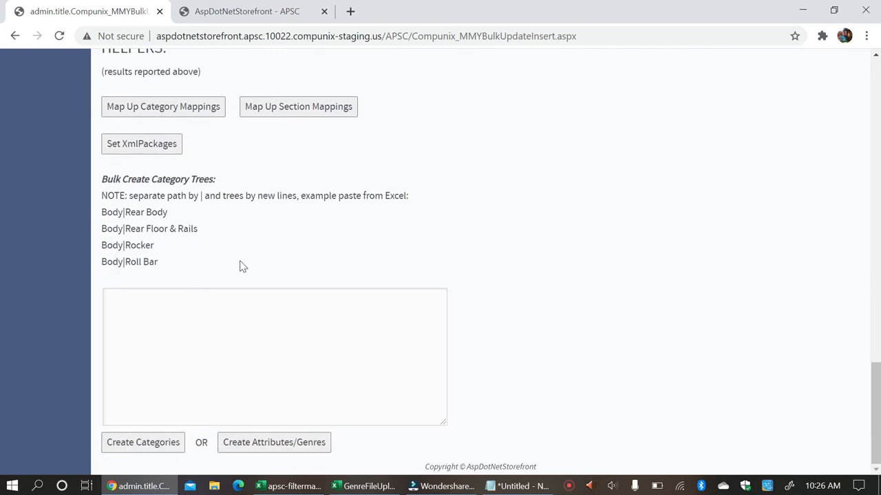
# Step: Copy the Material|Paper, Material|Chrome, Material|Steel and Material|Carbon lines from Notepad into Bulk Create Category Trees and create them as attributes/genres
pyautogui.click(516, 486)
pyautogui.click(319, 236)
pyautogui.hotkey('ctrl', 'a')
pyautogui.hotkey('ctrl', 'c')
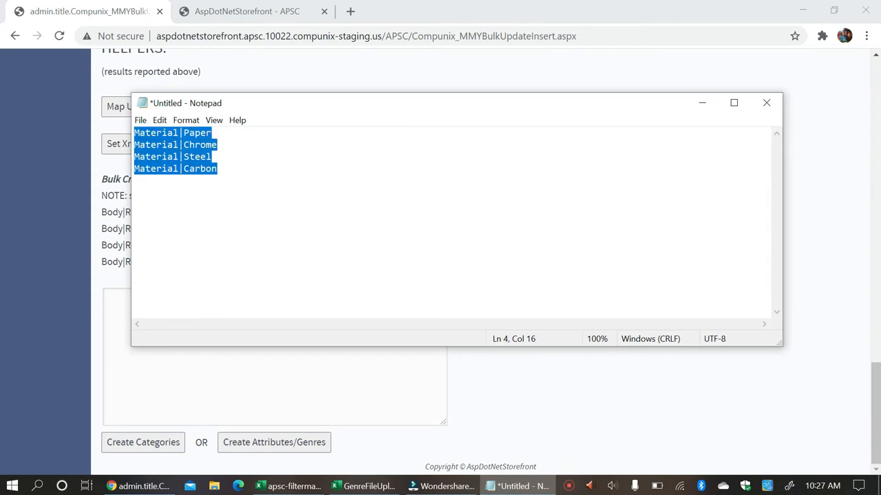
pyautogui.click(138, 387)
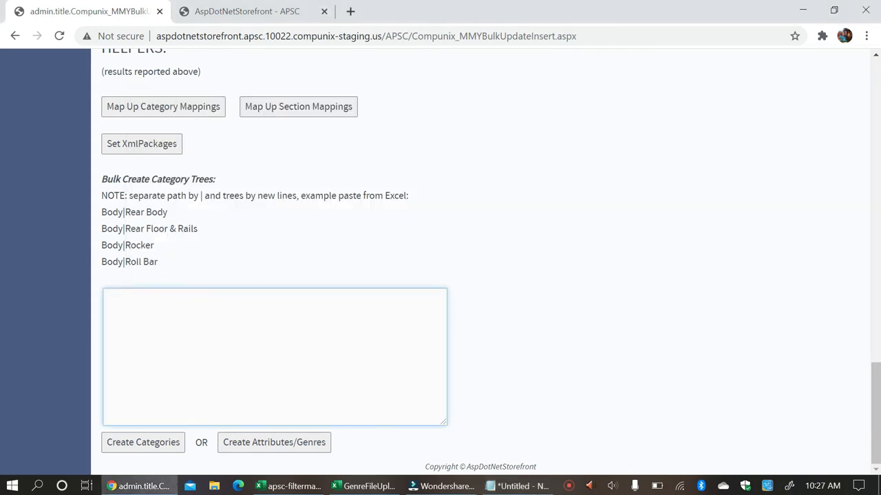
pyautogui.hotkey('ctrl', 'v')
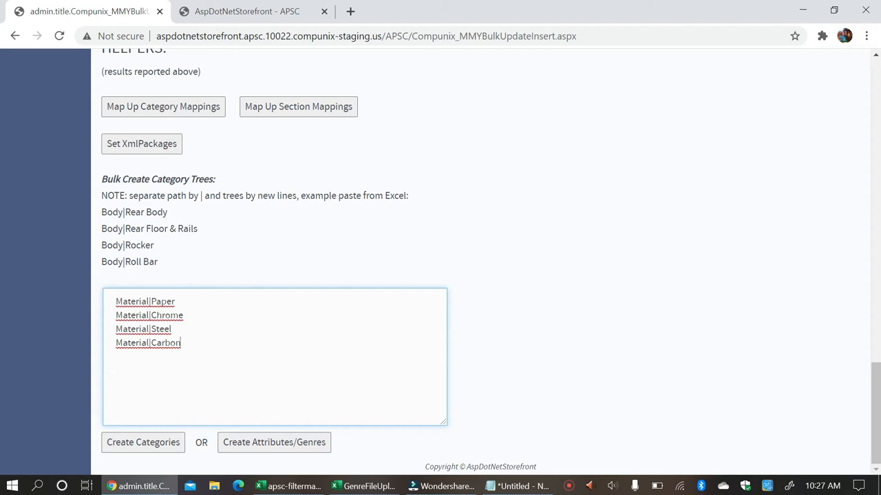
pyautogui.click(292, 448)
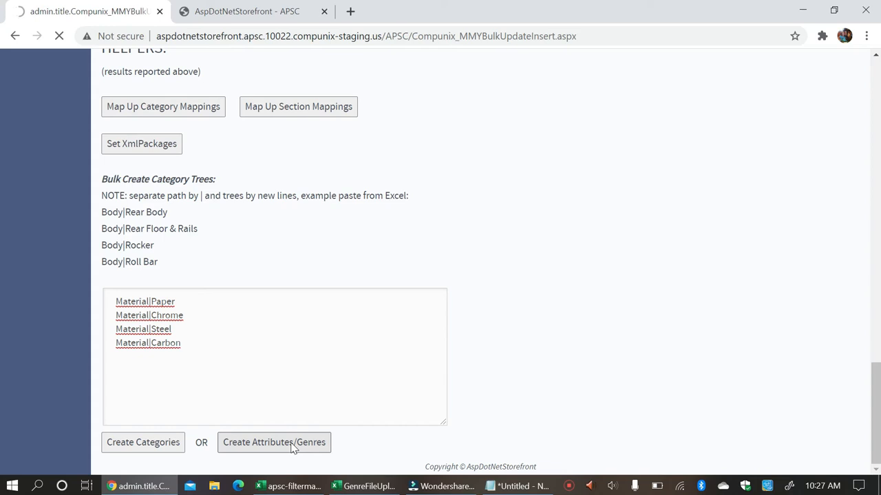
# Step: Filter the managed products by the name Filter and open APSC Air Filter 25 for editing
pyautogui.scroll(1, 293, 447)
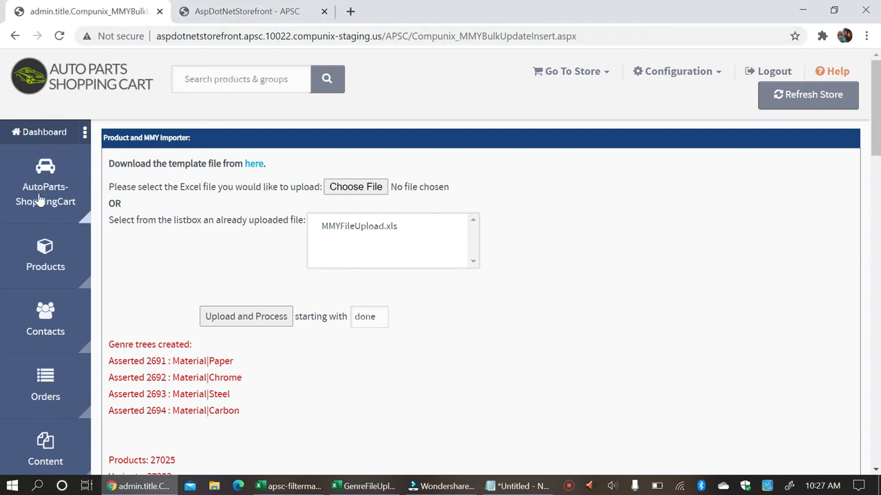
pyautogui.click(42, 260)
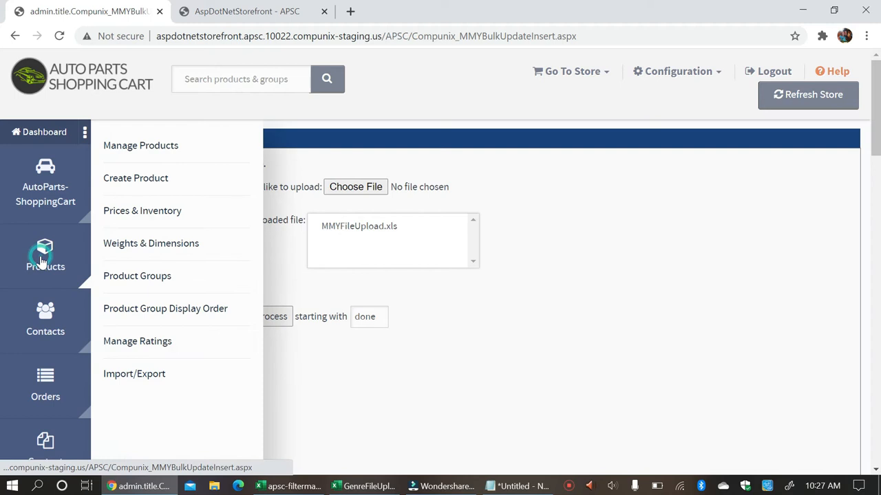
pyautogui.click(133, 152)
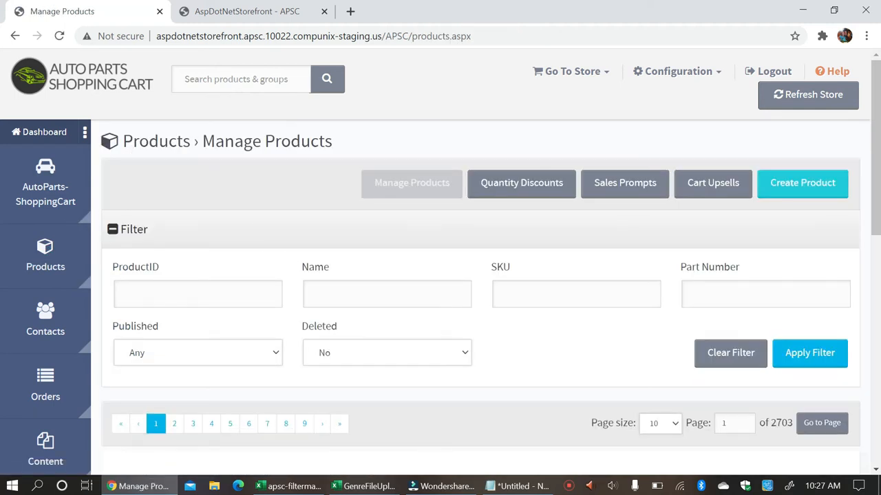
pyautogui.click(324, 296)
pyautogui.write('F')
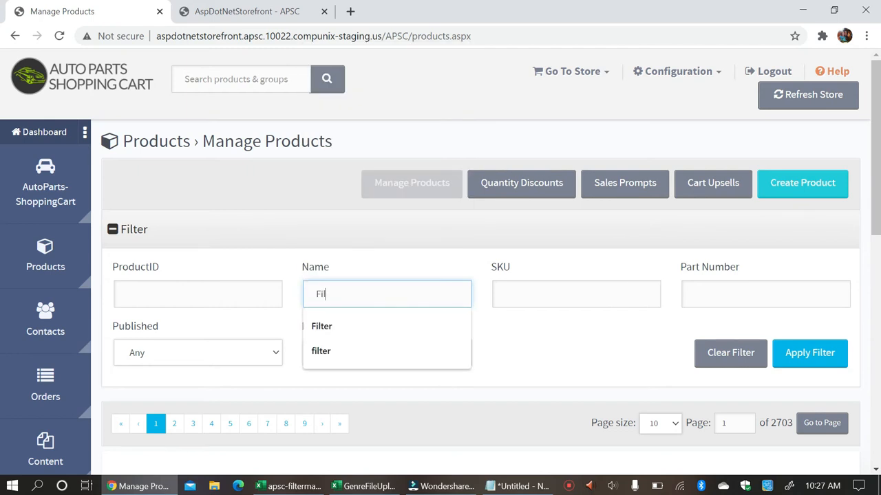
pyautogui.write('il')
pyautogui.click(324, 326)
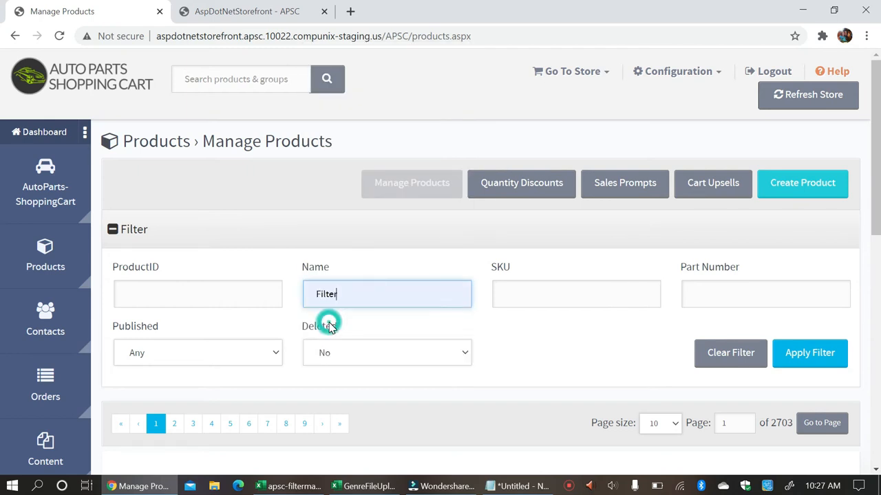
pyautogui.click(821, 362)
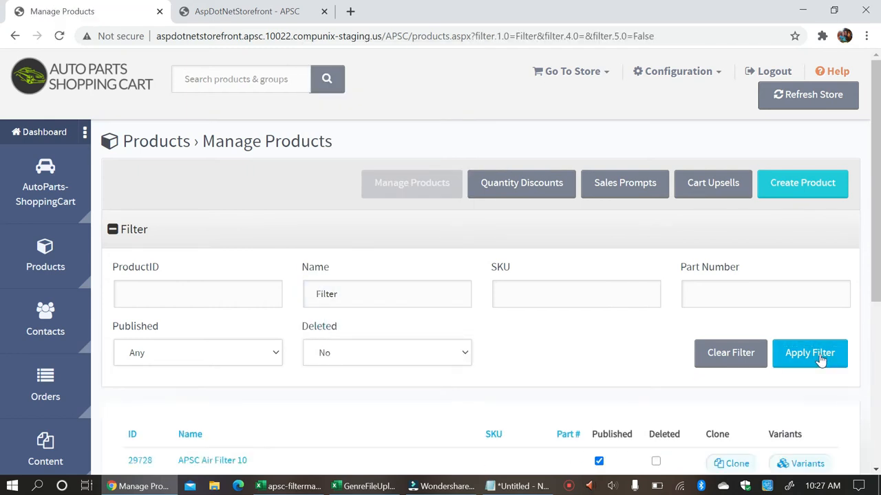
pyautogui.scroll(-4, 821, 363)
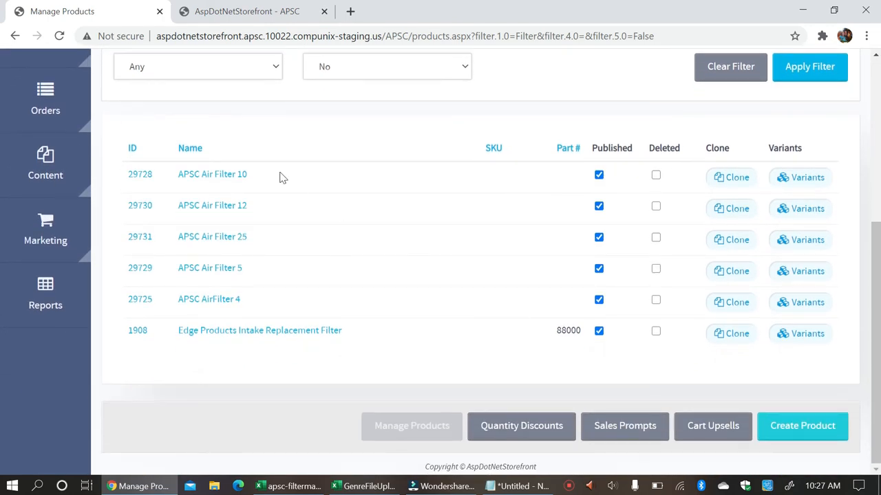
pyautogui.click(214, 241)
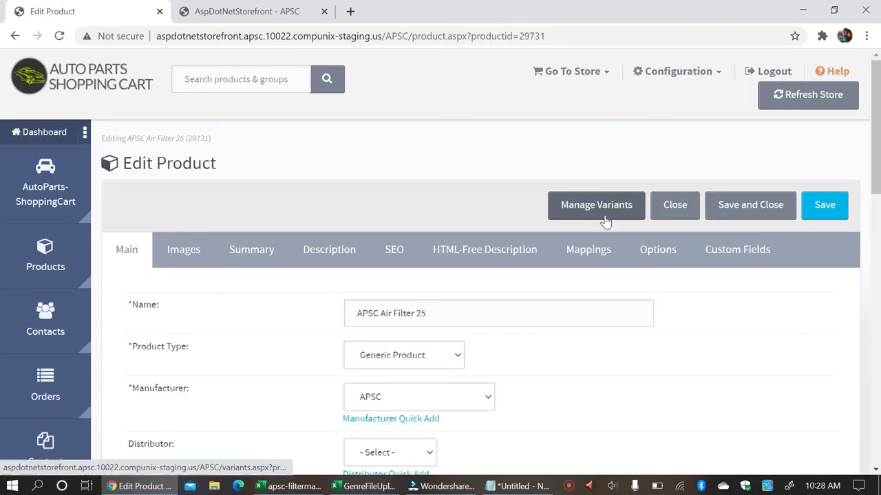
# Step: Map APSC Air Filter 25 to the Material -> Chrome attribute filter and save the product
pyautogui.click(581, 255)
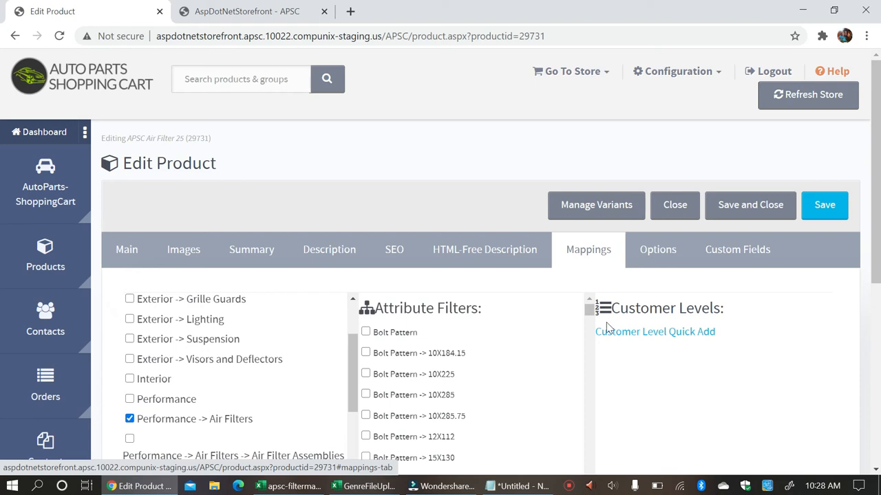
pyautogui.moveTo(589, 310); pyautogui.dragTo(595, 473)
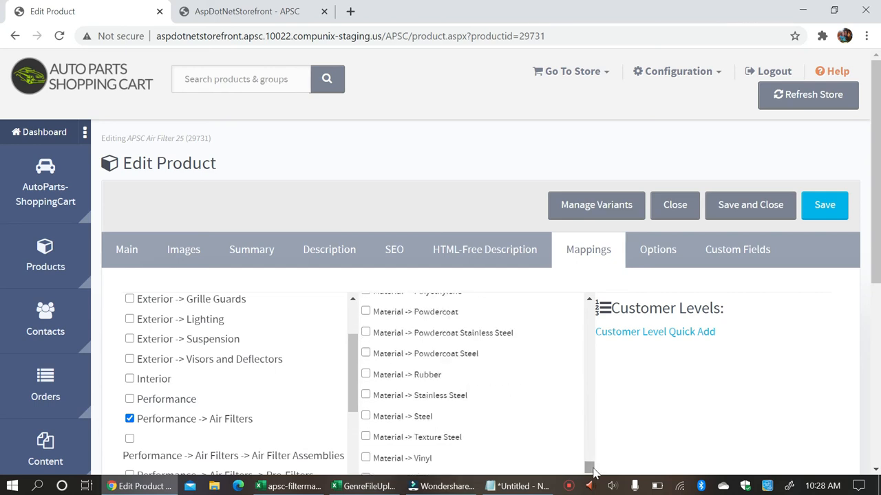
pyautogui.click(366, 417)
pyautogui.scroll(5, 586, 309)
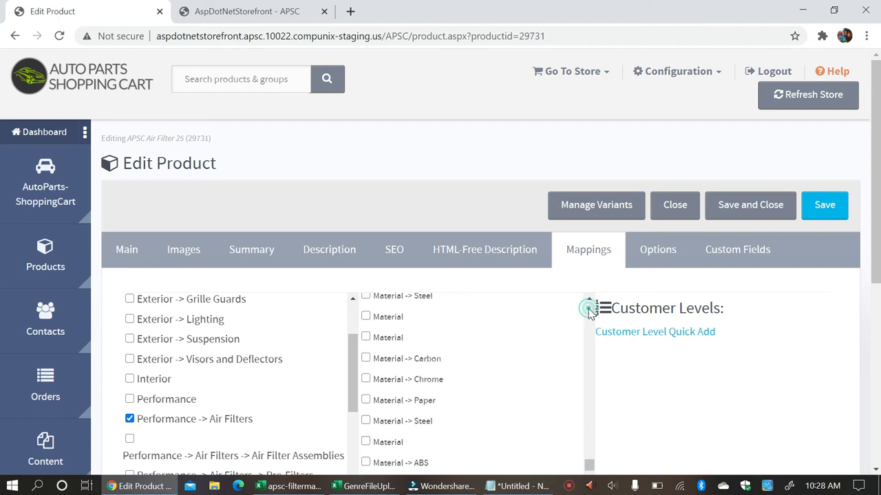
pyautogui.click(415, 378)
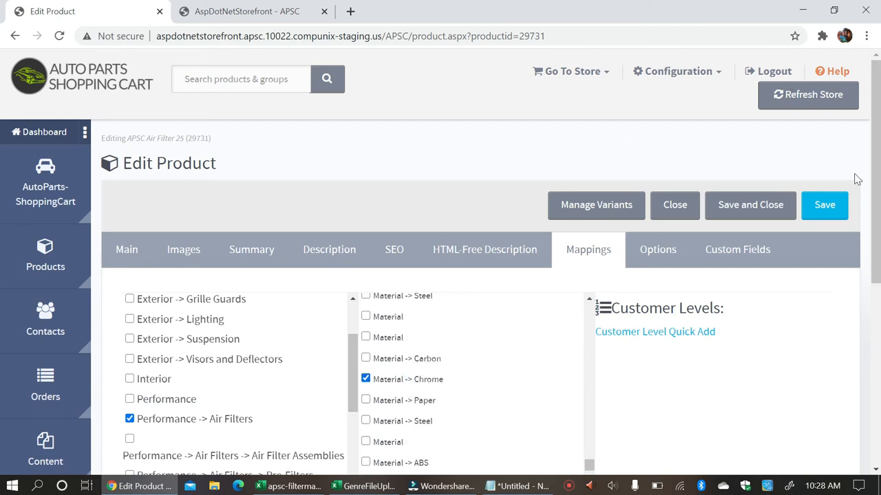
pyautogui.click(821, 210)
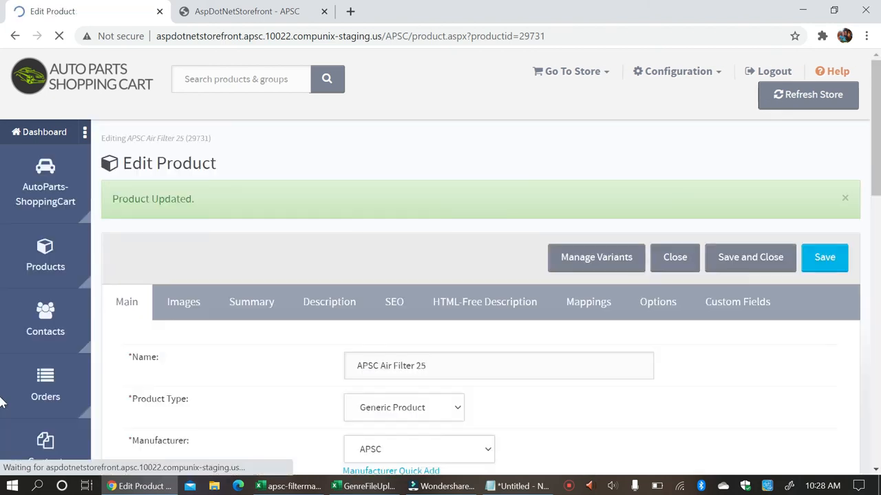
# Step: Refresh the store and reopen the Auto Parts Shopping Cart storefront in place of its old browser tab
pyautogui.click(798, 96)
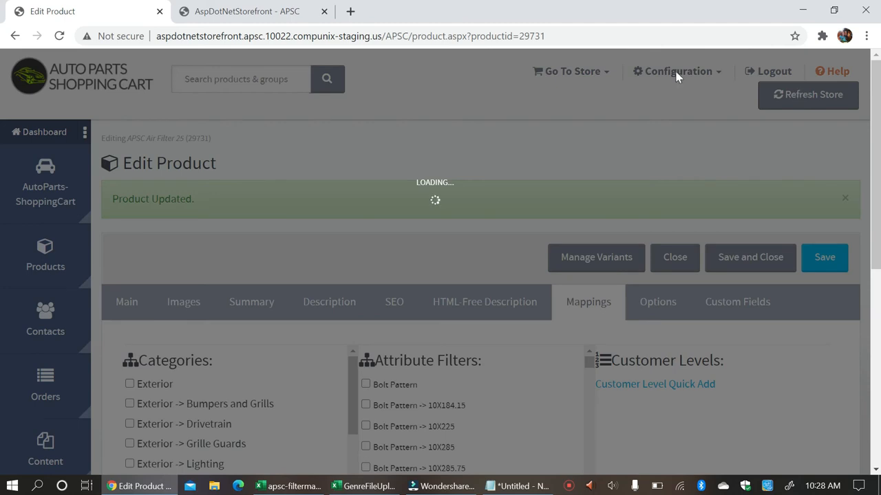
pyautogui.click(324, 12)
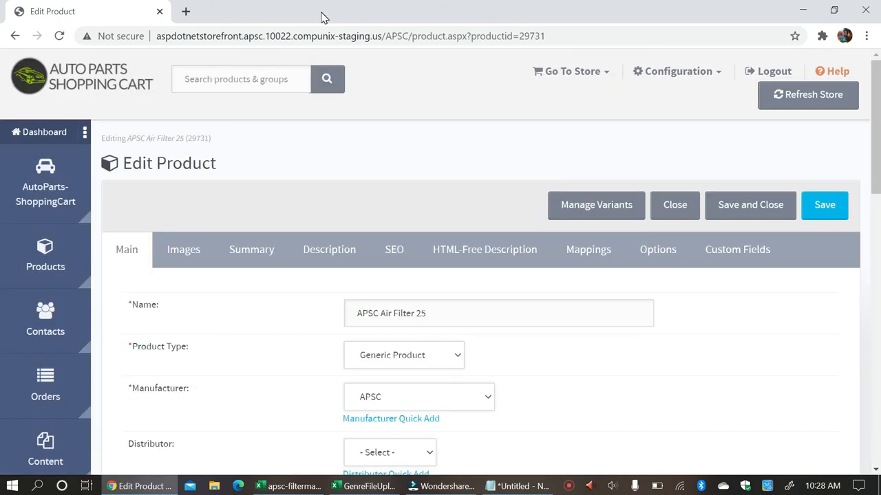
pyautogui.click(582, 77)
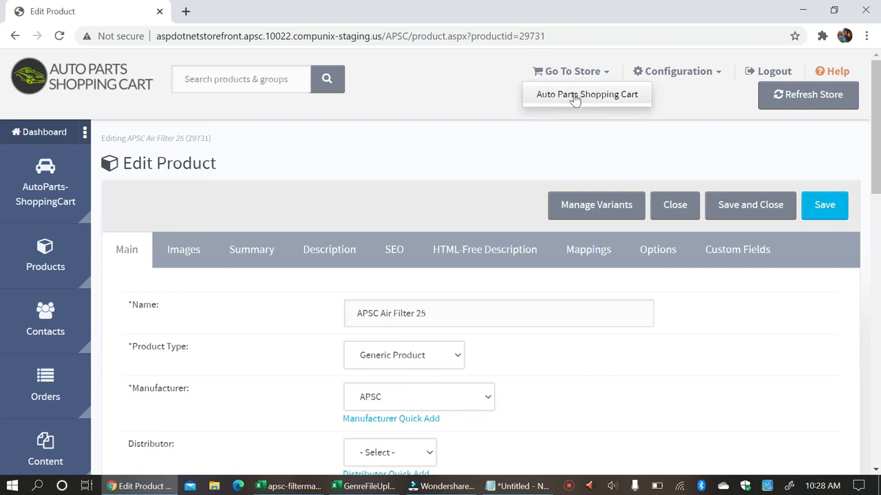
pyautogui.click(575, 97)
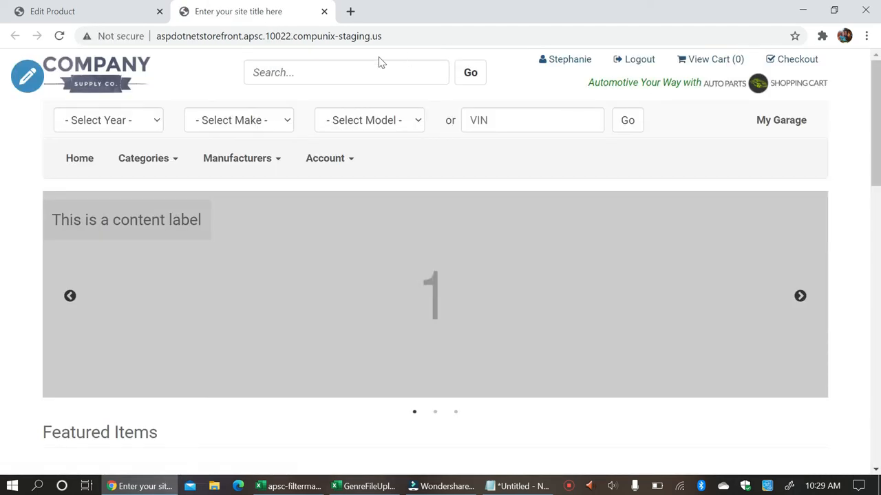
# Step: Open the APSC product page from the storefront's full list of manufacturers
pyautogui.click(257, 160)
pyautogui.scroll(-2, 257, 163)
pyautogui.scroll(-2, 227, 168)
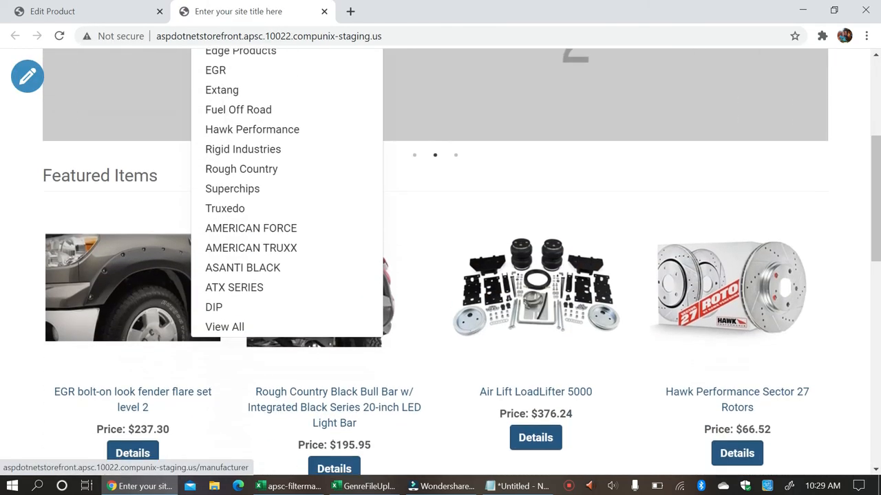
pyautogui.click(216, 325)
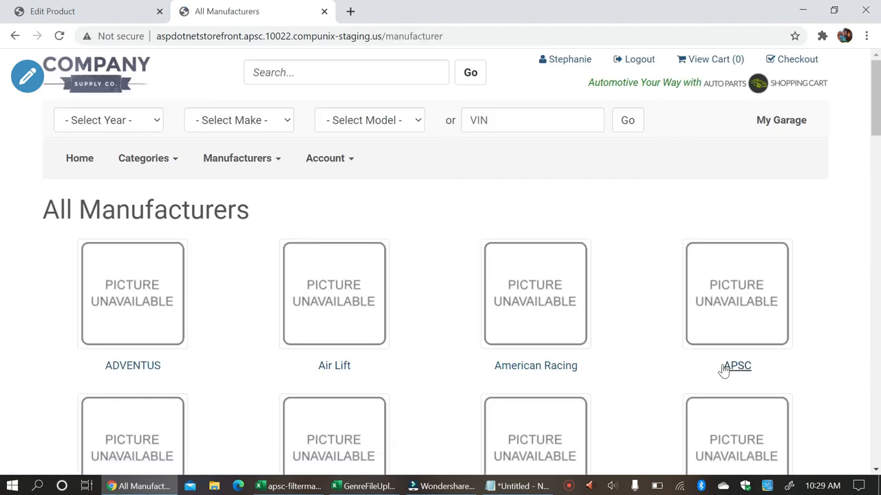
pyautogui.click(733, 300)
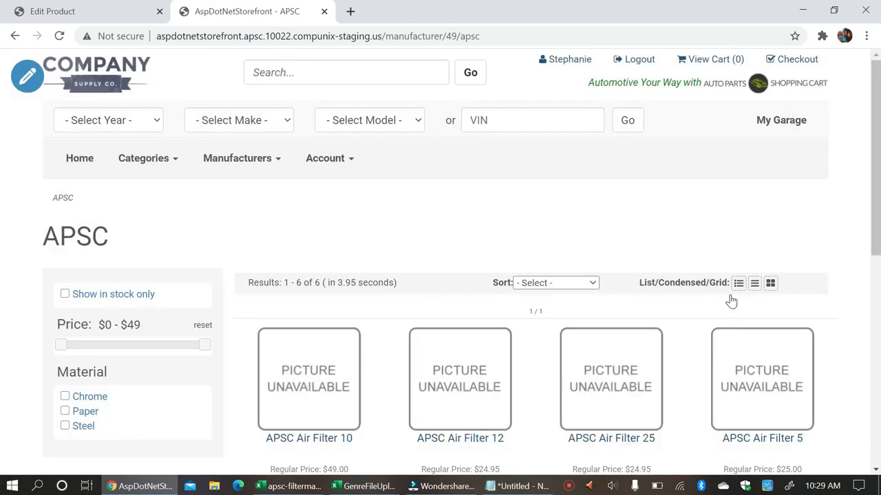
# Step: Filter the APSC products by material, trying Chrome, Chrome with Steel, Steel alone and Paper, and clear the selection
pyautogui.scroll(-3, 731, 301)
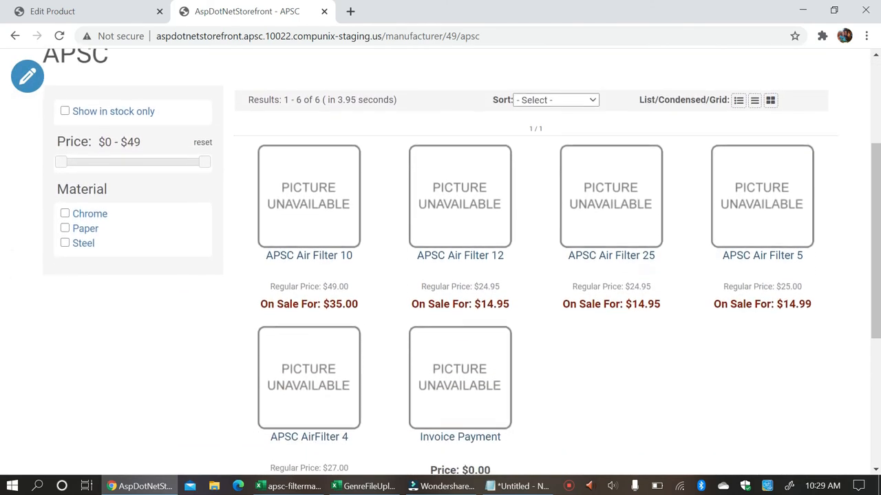
pyautogui.click(65, 215)
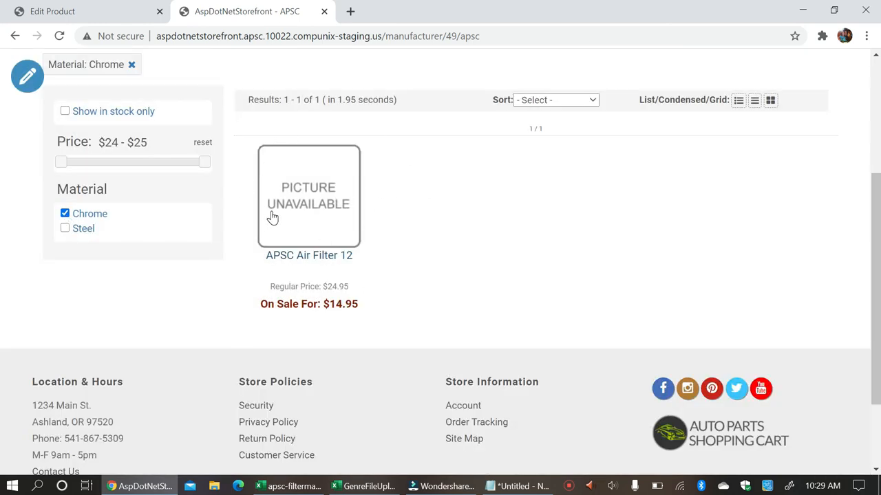
pyautogui.click(65, 230)
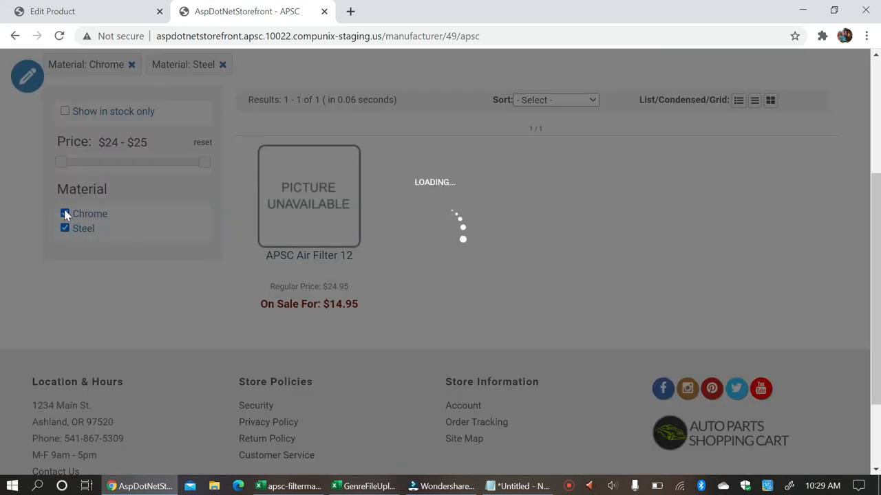
pyautogui.click(65, 213)
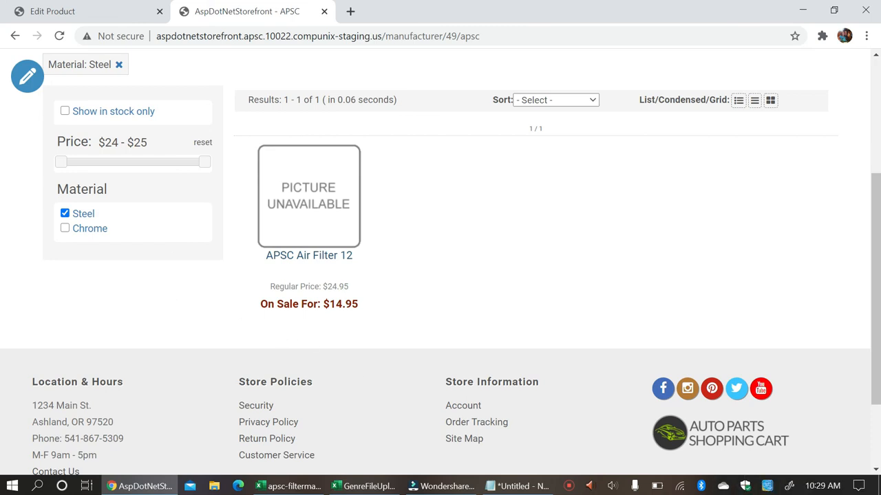
pyautogui.click(64, 213)
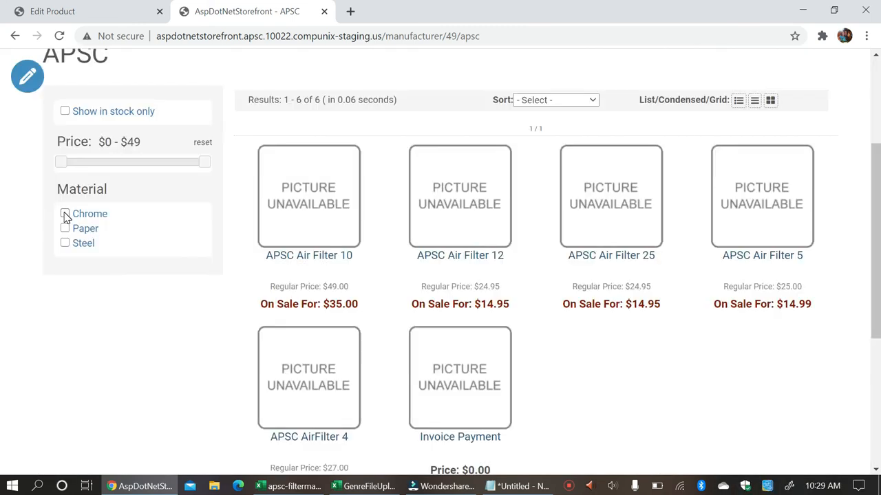
pyautogui.click(65, 230)
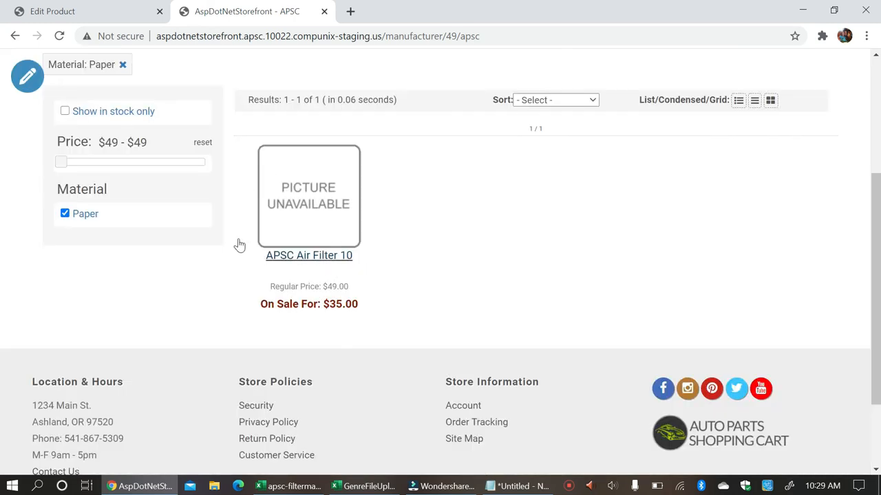
pyautogui.click(64, 213)
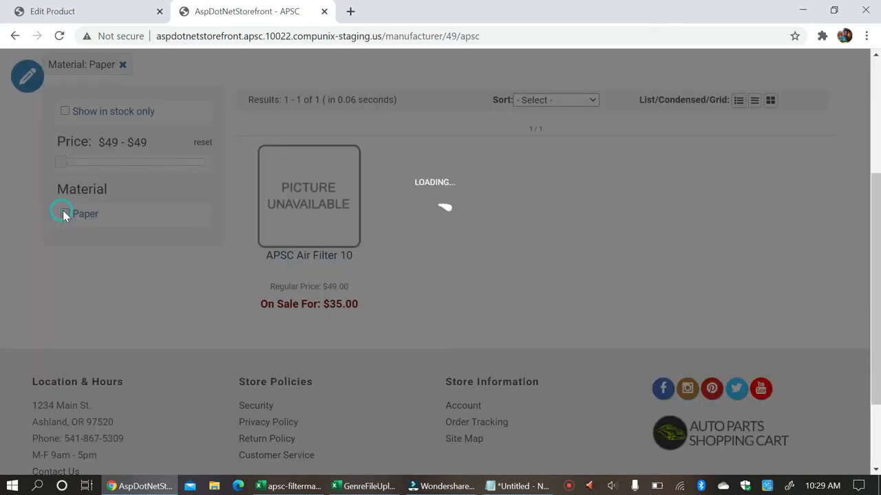